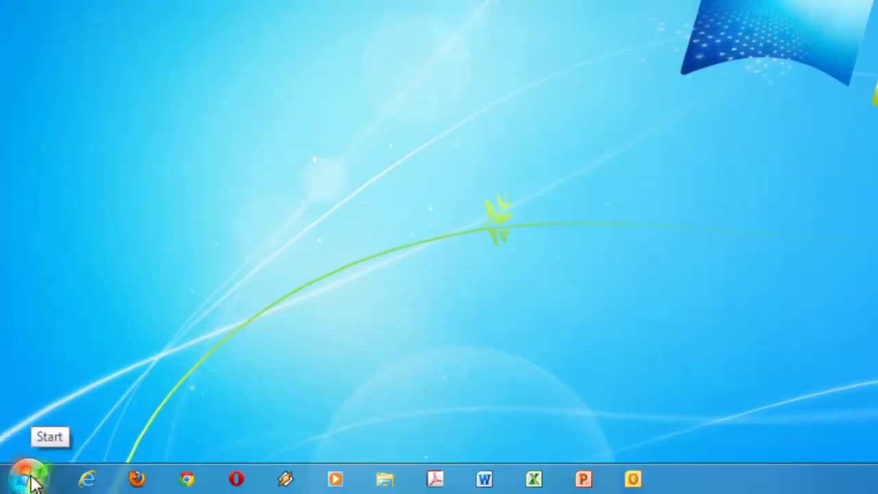
# Step: Go to Control Panel's User Accounts page for the current administrator account
pyautogui.click(31, 479)
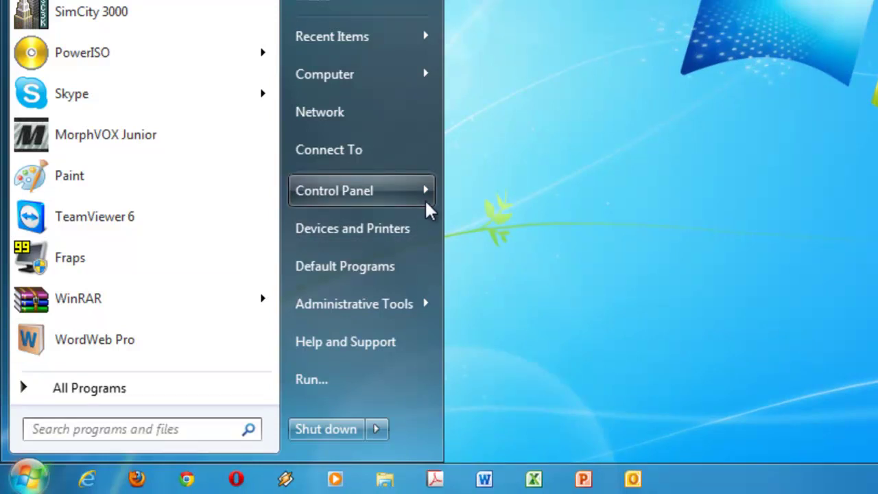
pyautogui.moveTo(428, 210)
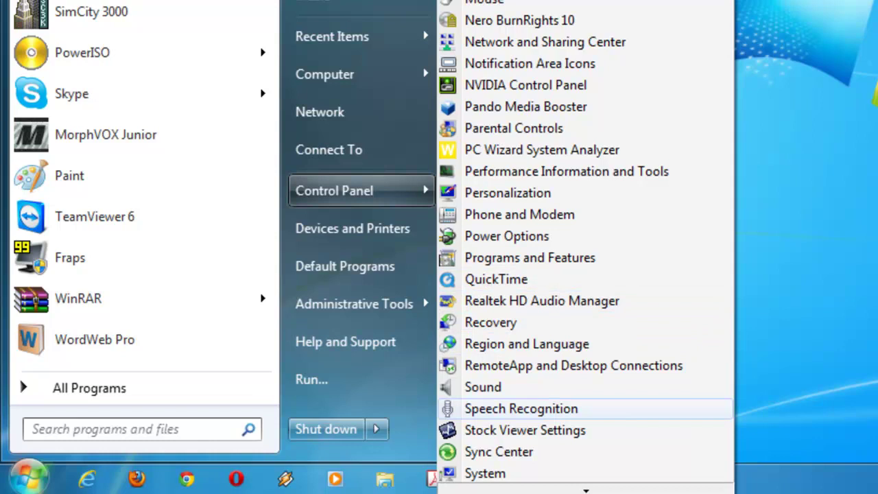
pyautogui.scroll(-1, 570, 347)
pyautogui.scroll(-5, 570, 347)
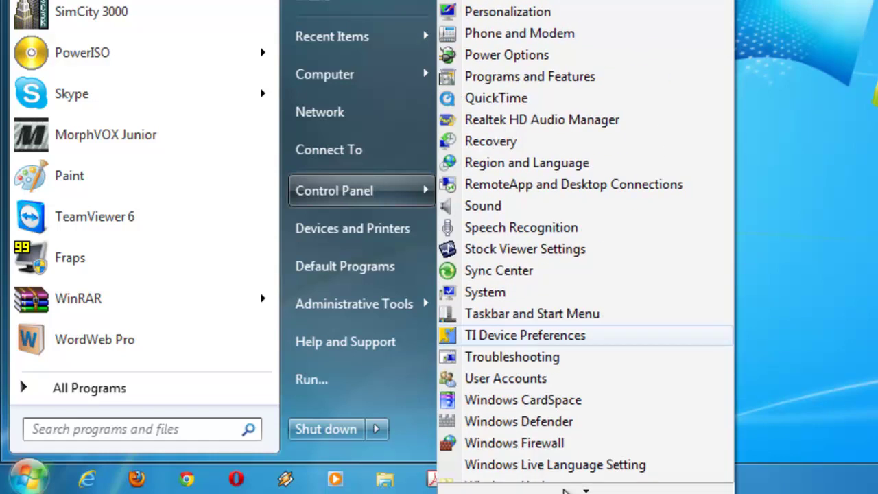
pyautogui.click(534, 379)
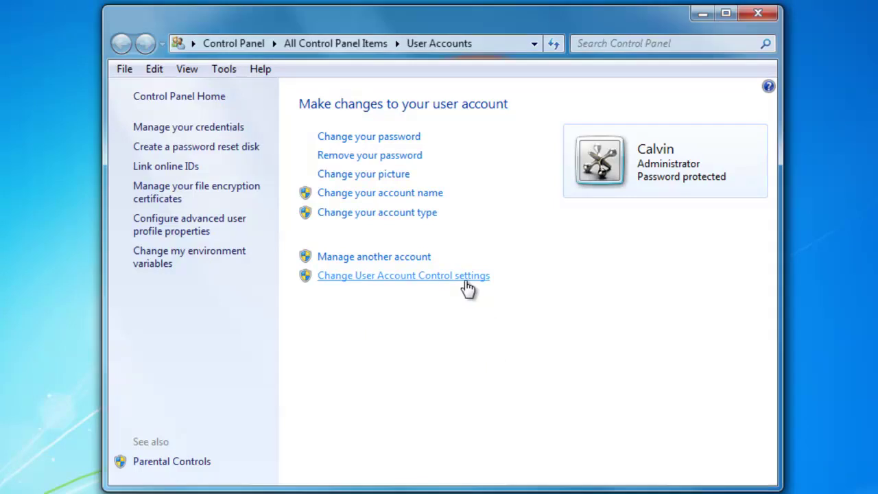
pyautogui.click(323, 275)
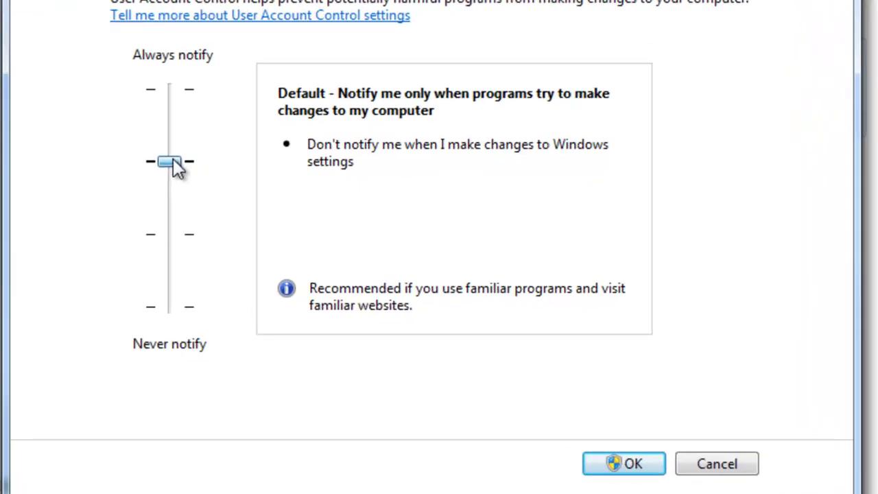
pyautogui.moveTo(178, 169); pyautogui.dragTo(175, 94)
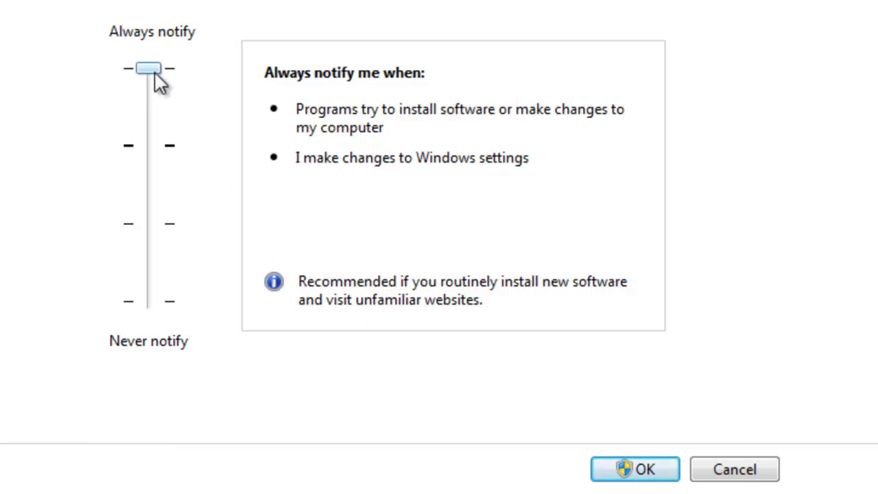
pyautogui.moveTo(151, 73); pyautogui.dragTo(155, 125)
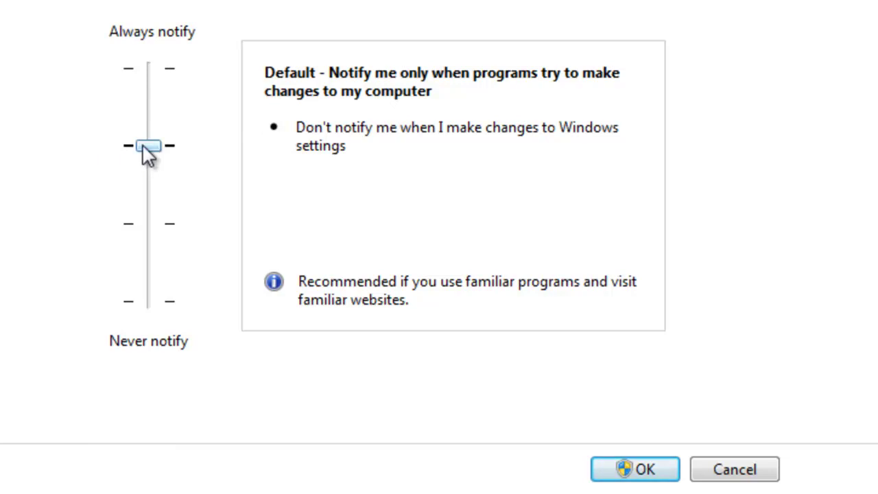
pyautogui.moveTo(147, 146); pyautogui.dragTo(149, 224)
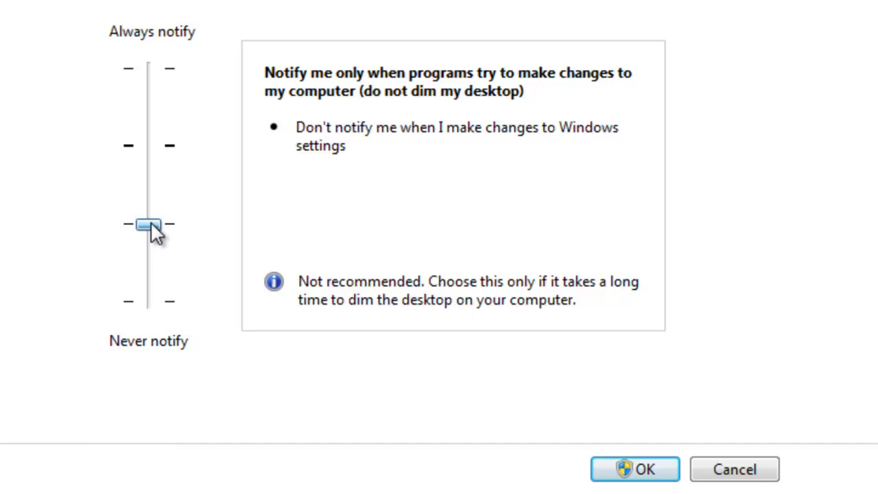
pyautogui.moveTo(153, 232); pyautogui.dragTo(156, 296)
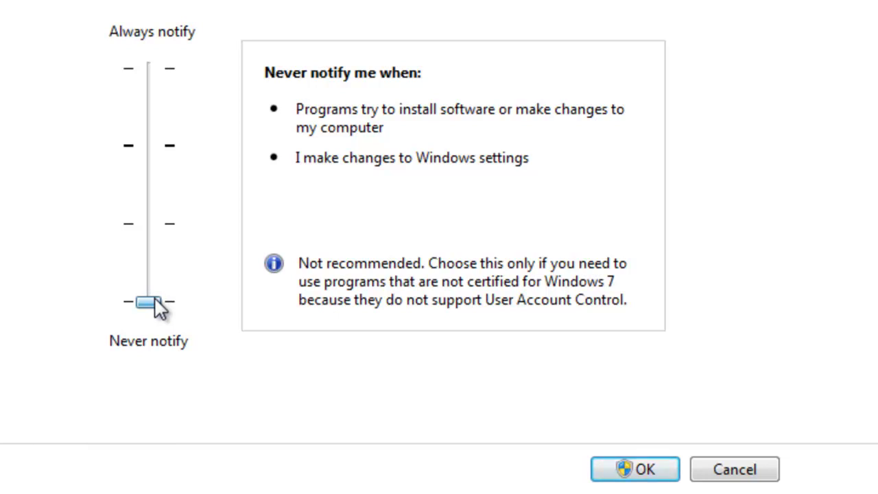
pyautogui.moveTo(154, 302); pyautogui.dragTo(152, 74)
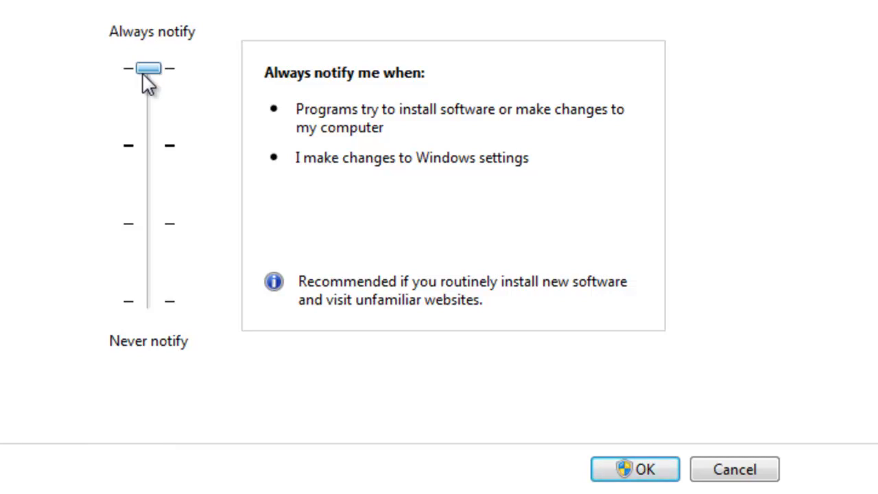
pyautogui.moveTo(142, 72); pyautogui.dragTo(152, 118)
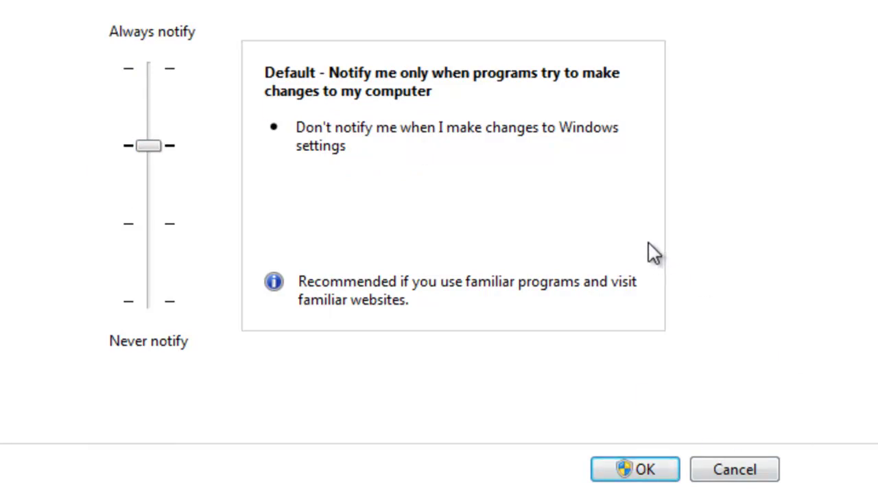
pyautogui.click(759, 480)
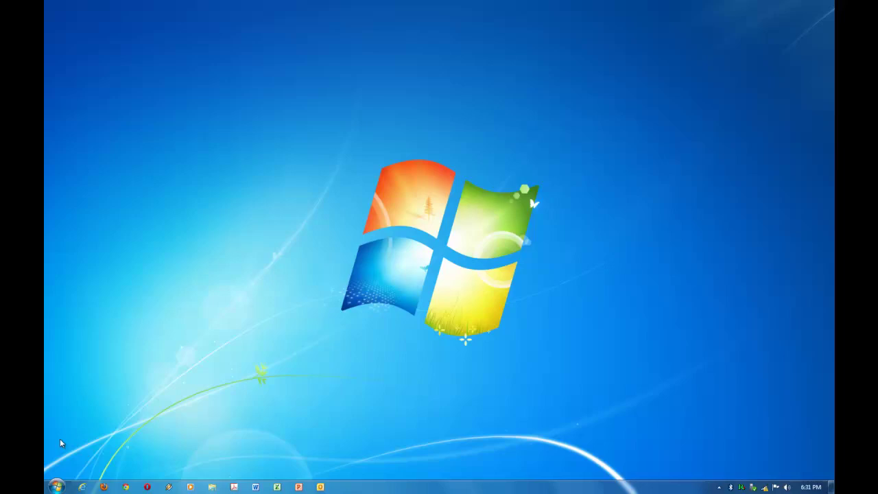
# Step: Search the Start menu for secpol.msc and launch the Local Security Policy console
pyautogui.click(58, 486)
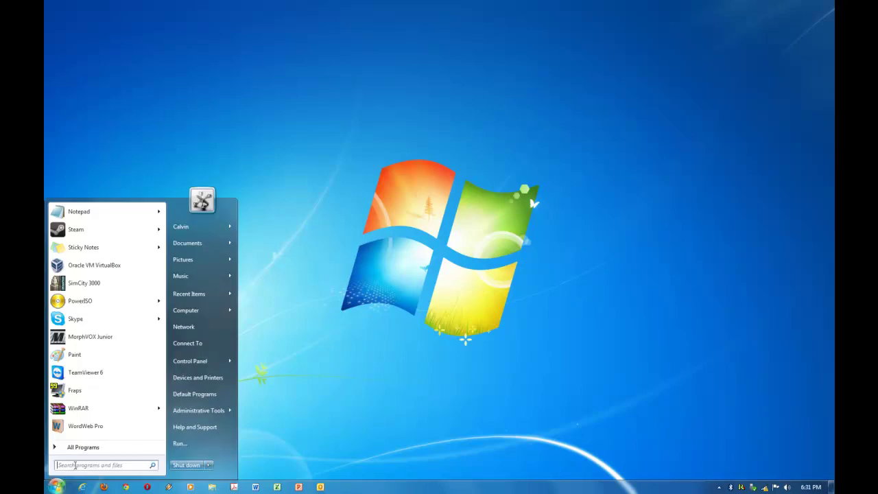
pyautogui.click(76, 466)
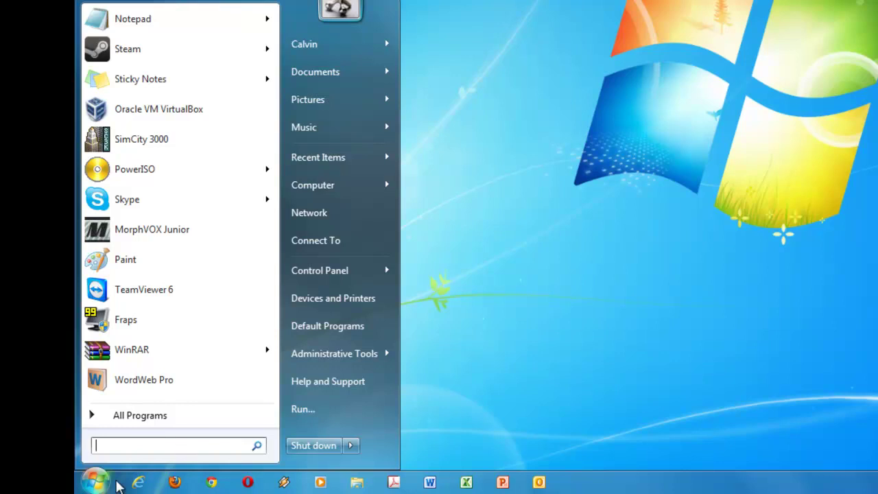
pyautogui.click(101, 486)
pyautogui.click(99, 485)
pyautogui.click(117, 449)
pyautogui.press('Tab')
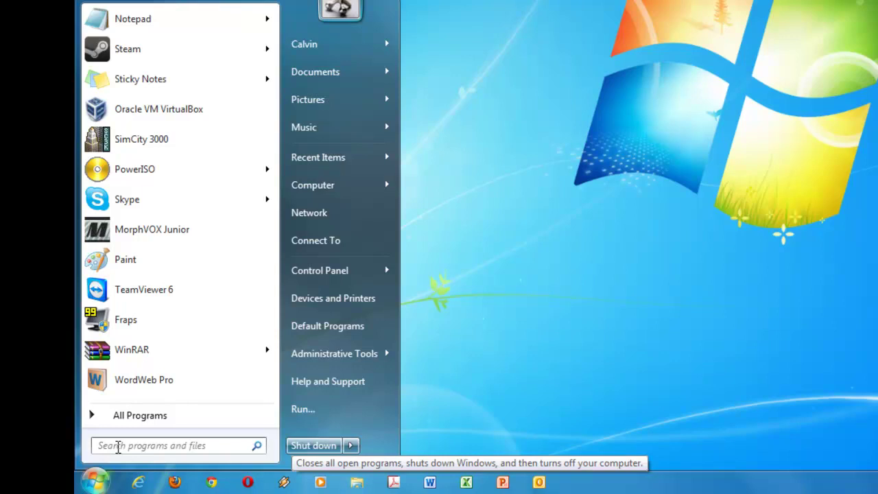
pyautogui.press('Tab')
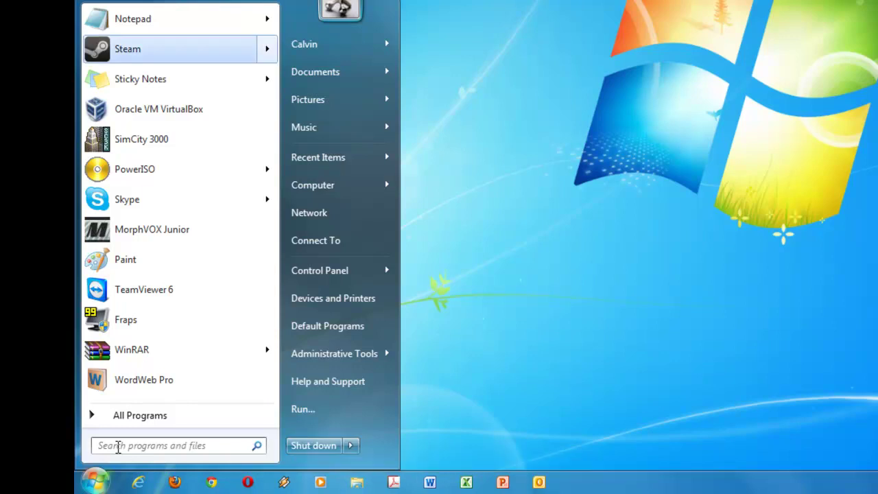
pyautogui.click(118, 446)
pyautogui.write('se')
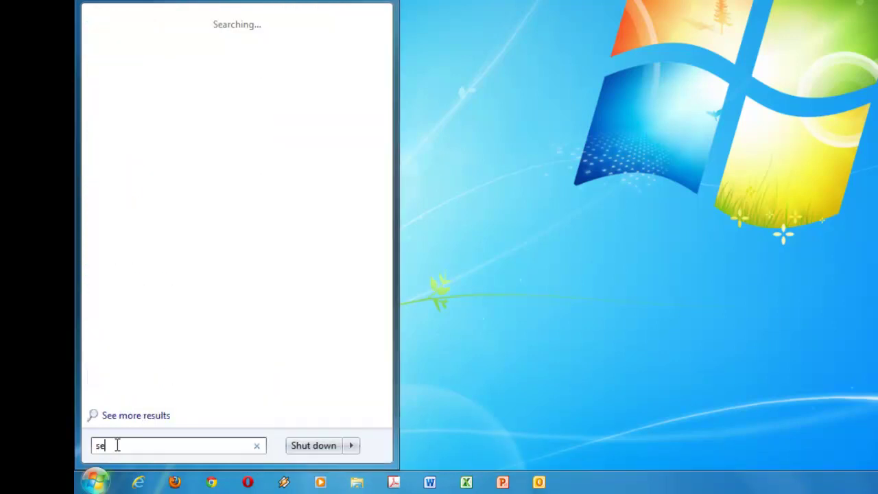
pyautogui.write('cp')
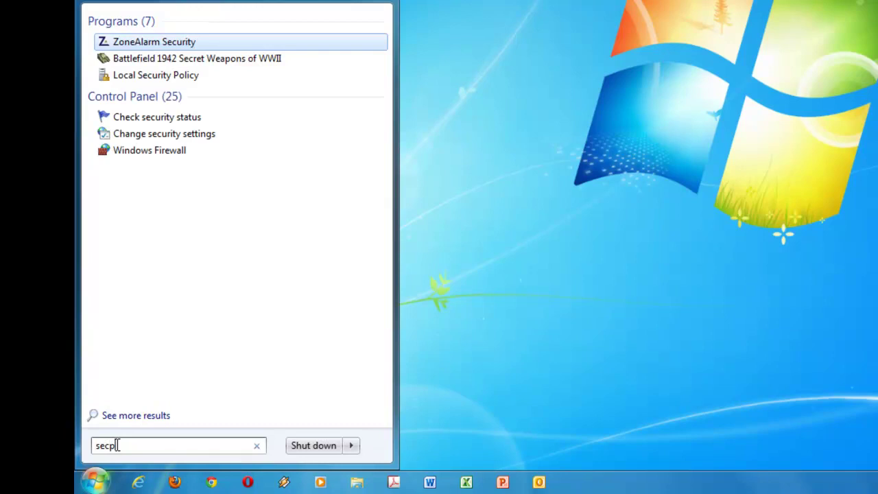
pyautogui.write('ol')
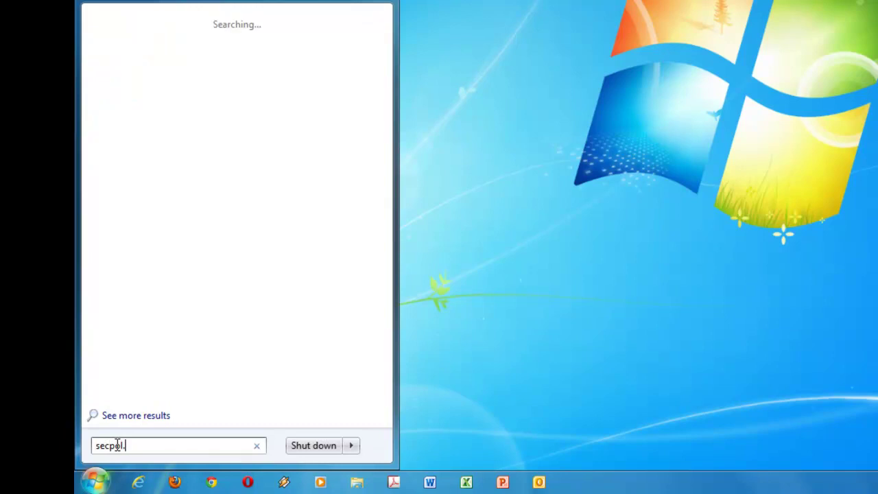
pyautogui.write('.msc')
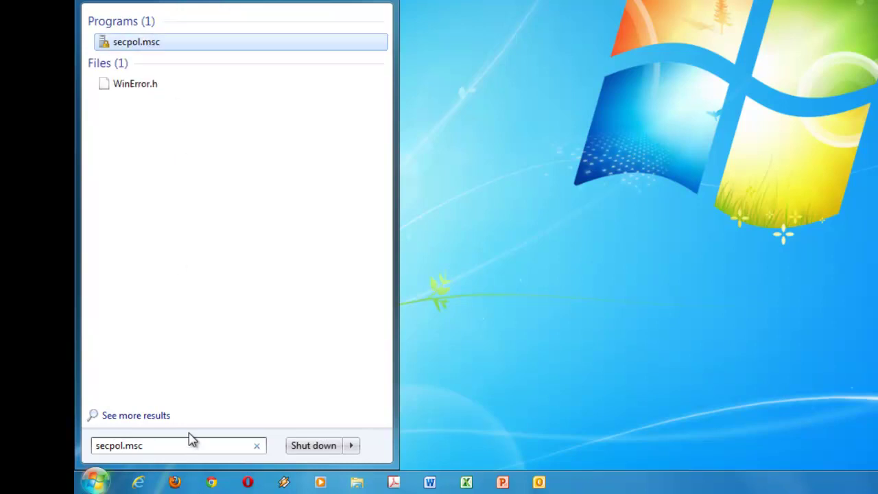
pyautogui.press('Return')
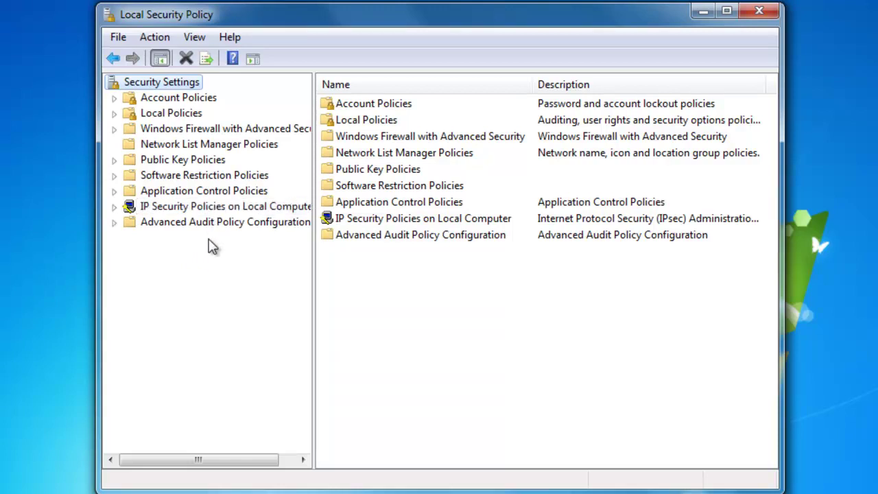
# Step: Expand Local Policies and open the Security Options policy list
pyautogui.click(153, 117)
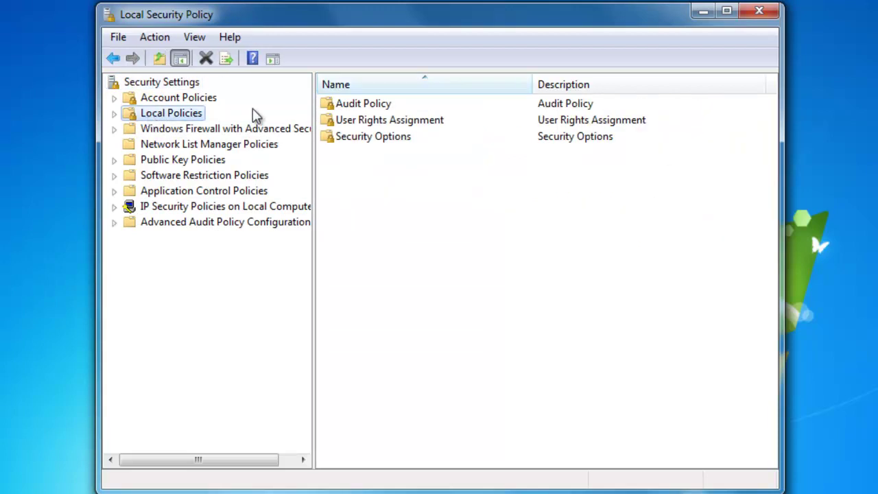
pyautogui.click(346, 142)
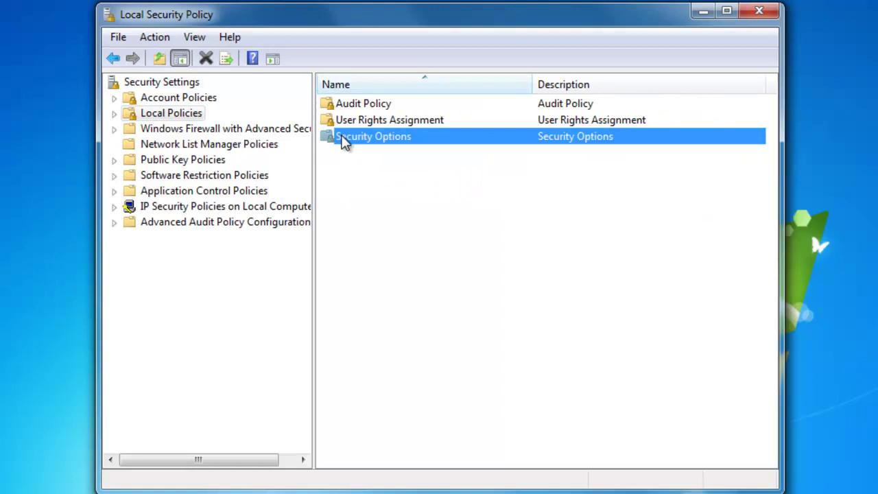
pyautogui.doubleClick(346, 141)
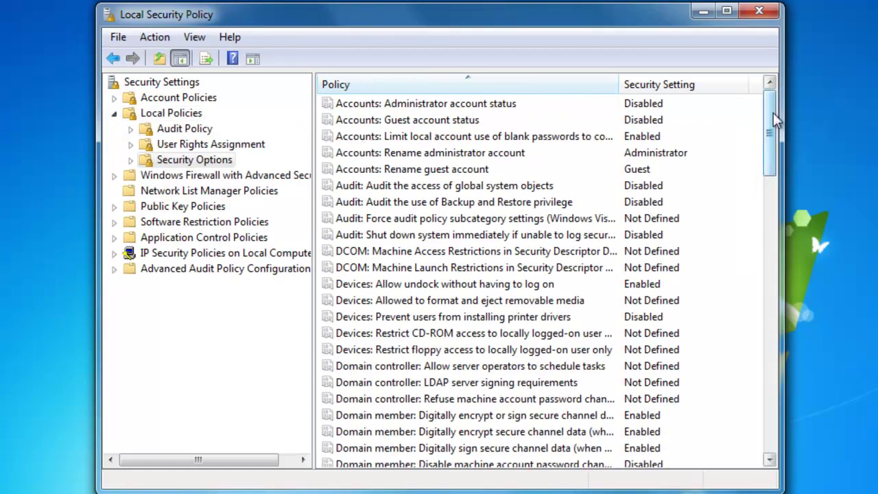
# Step: Scroll to the User Account Control policies and open the administrators' elevation prompt policy's Properties
pyautogui.moveTo(773, 112); pyautogui.dragTo(770, 404)
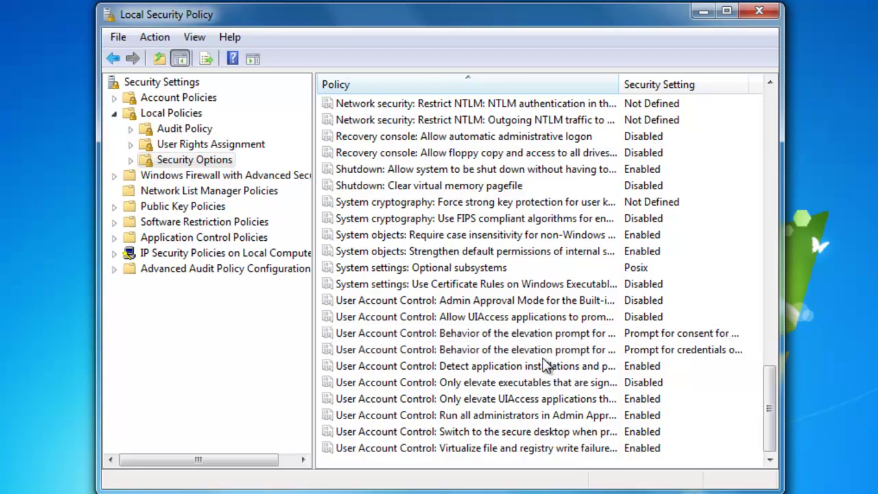
pyautogui.click(562, 335)
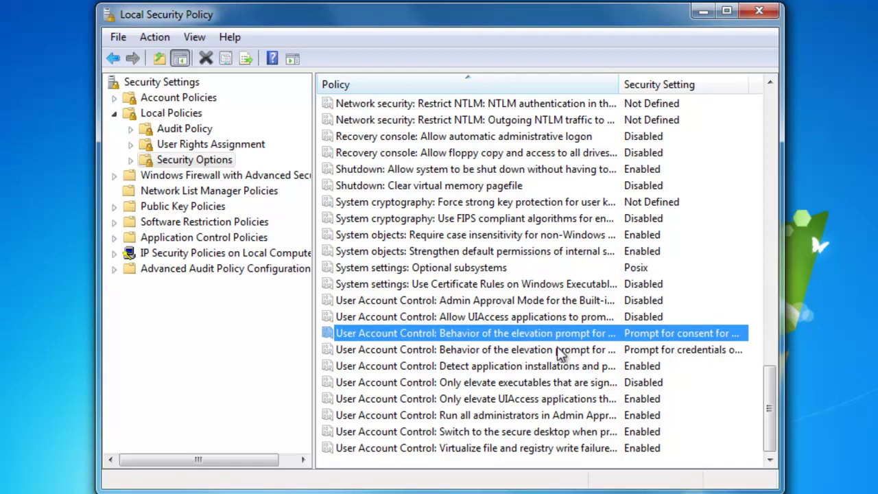
pyautogui.click(599, 350)
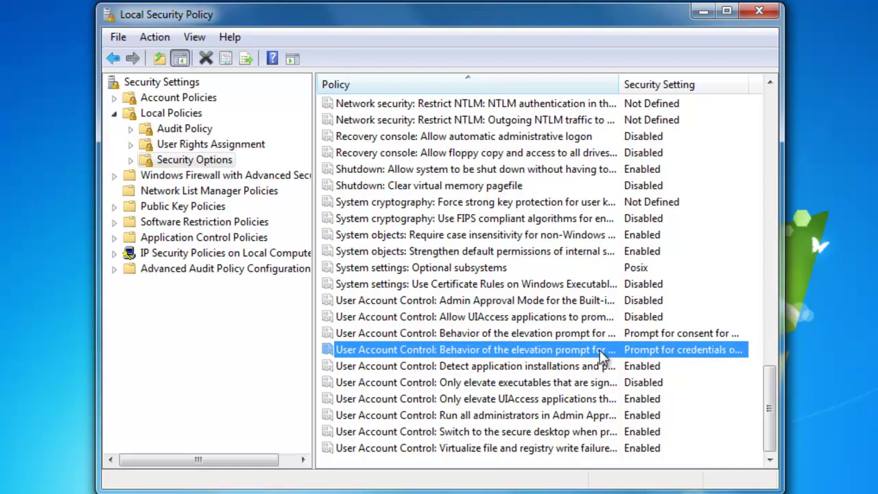
pyautogui.click(534, 333)
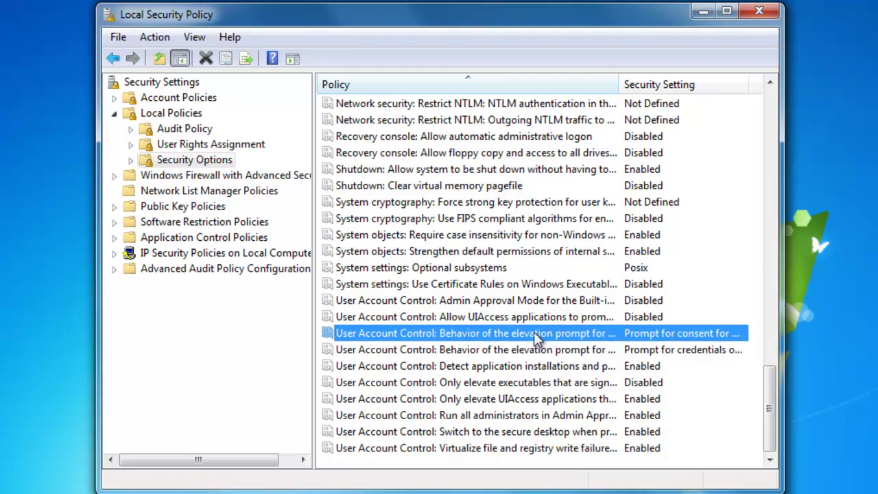
pyautogui.rightClick(538, 339)
pyautogui.click(553, 344)
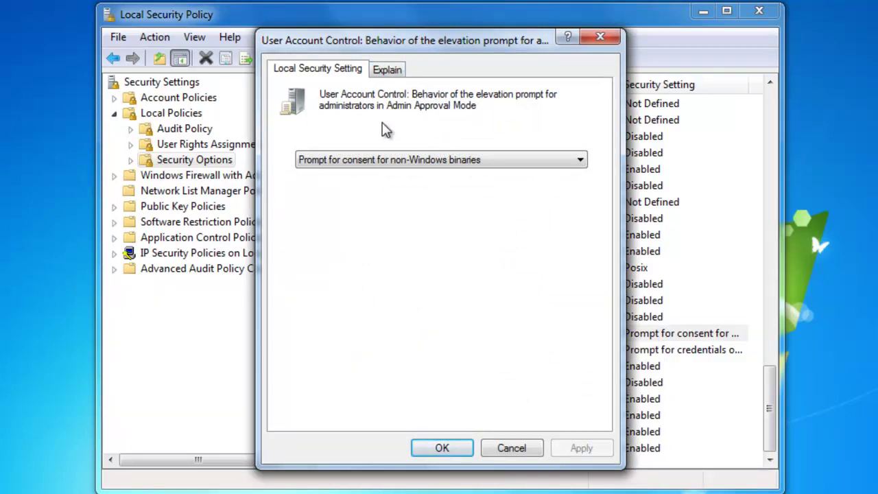
# Step: Close and reopen the administrators' elevation prompt policy Properties
pyautogui.click(602, 37)
pyautogui.click(529, 350)
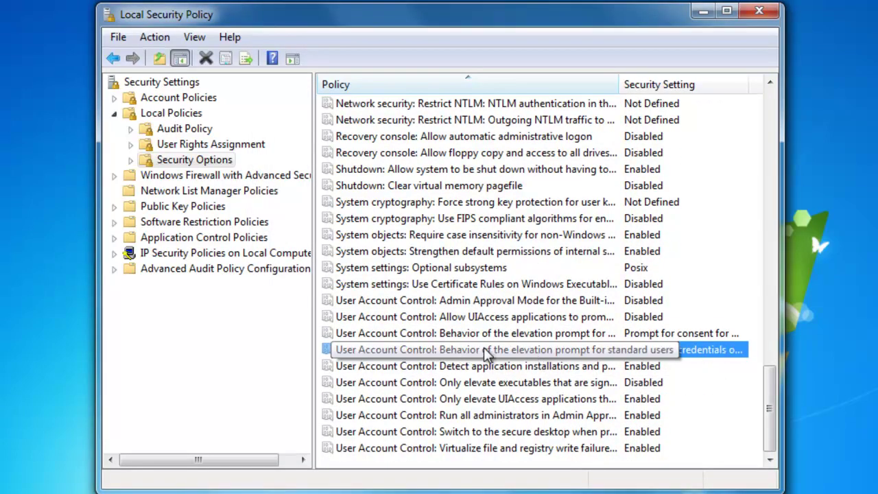
pyautogui.rightClick(550, 335)
pyautogui.click(568, 351)
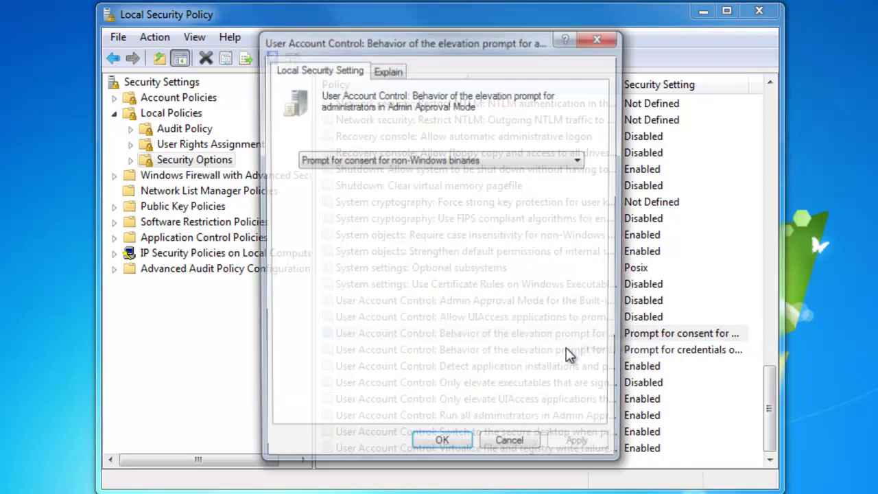
# Step: Review the policy's explanation, keep Prompt for consent for non-Windows binaries, and cancel
pyautogui.click(396, 75)
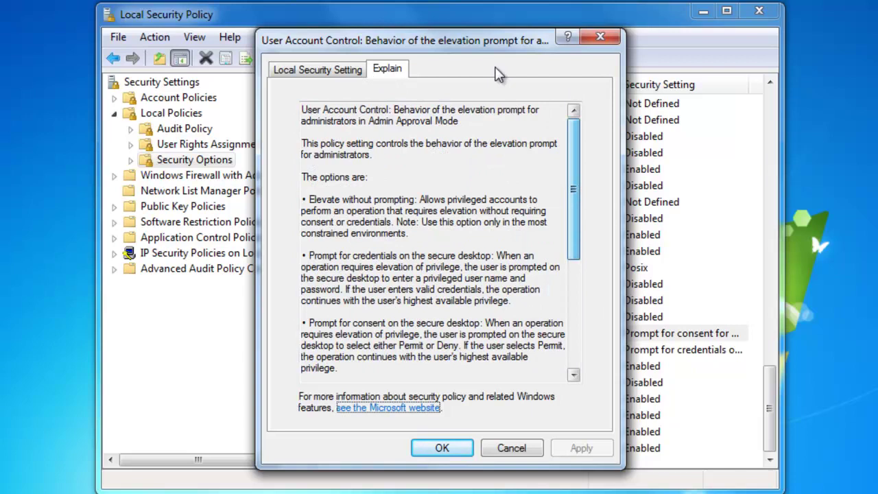
pyautogui.click(360, 69)
pyautogui.click(544, 162)
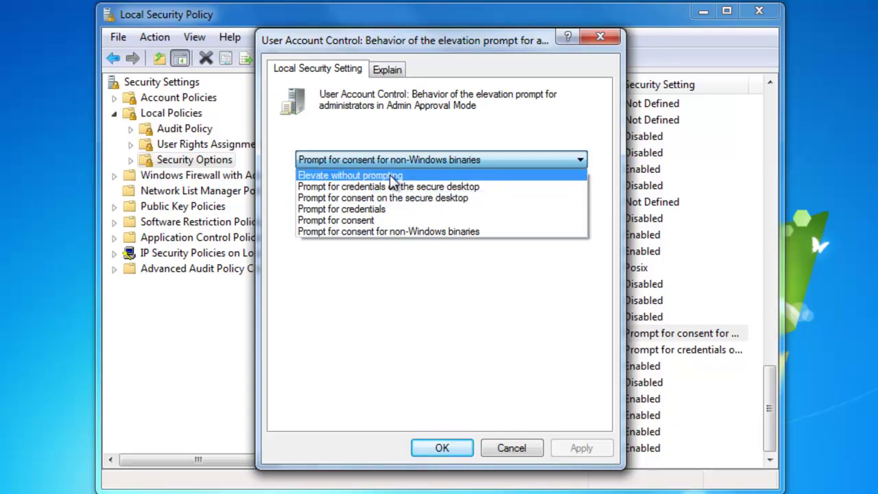
pyautogui.click(413, 231)
pyautogui.click(513, 449)
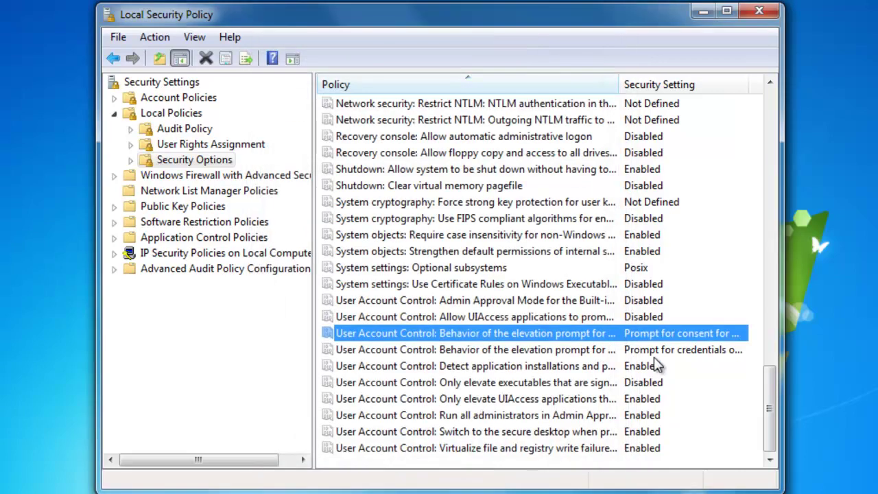
pyautogui.rightClick(623, 350)
pyautogui.click(648, 361)
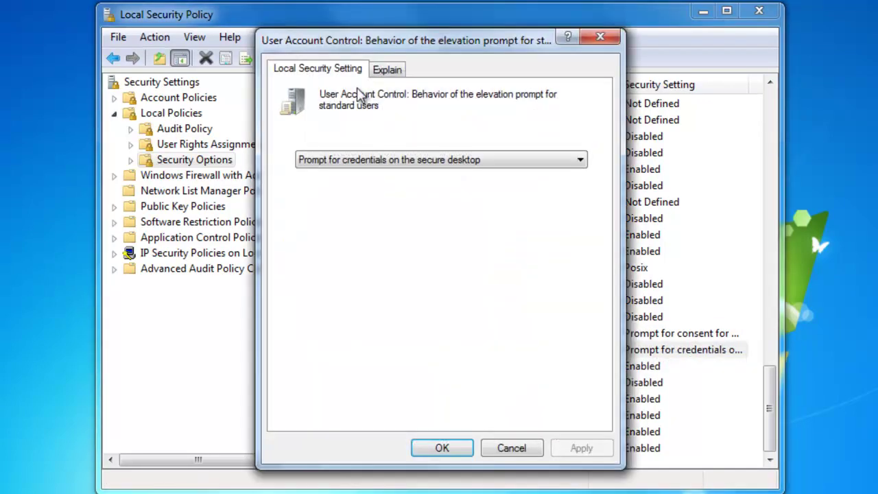
pyautogui.click(443, 163)
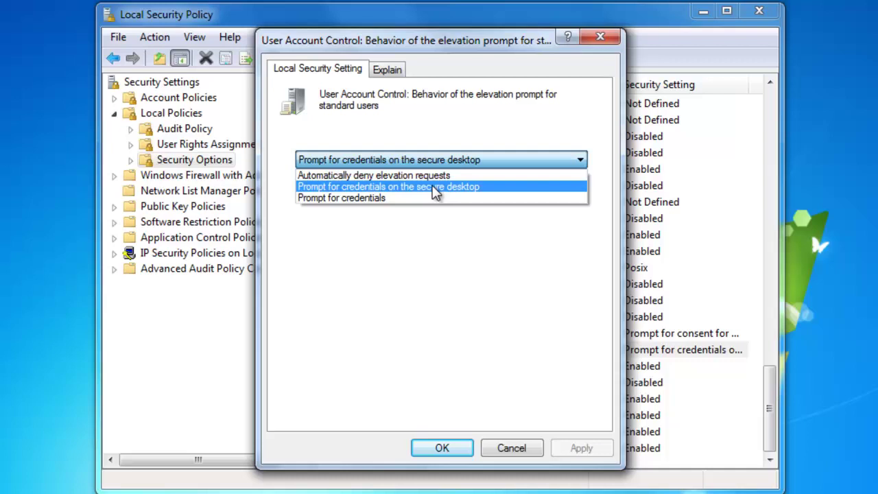
pyautogui.click(434, 187)
pyautogui.click(519, 448)
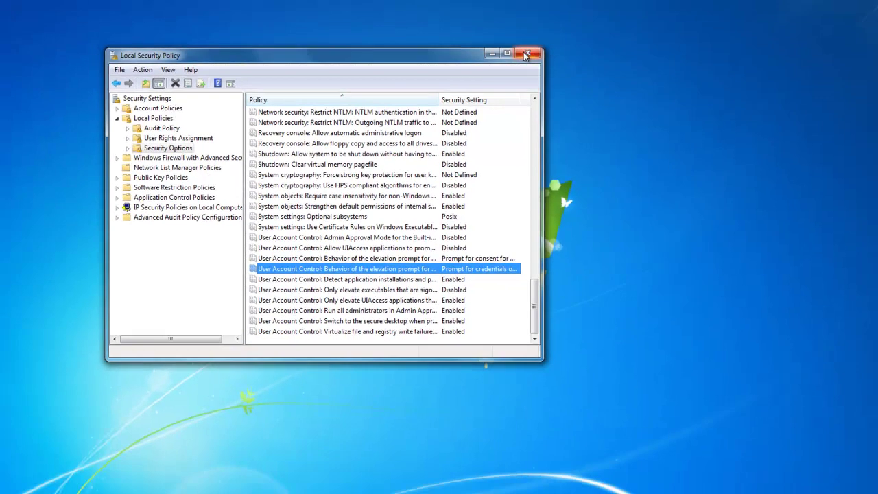
# Step: Close the Local Security Policy window to return to the desktop
pyautogui.click(527, 54)
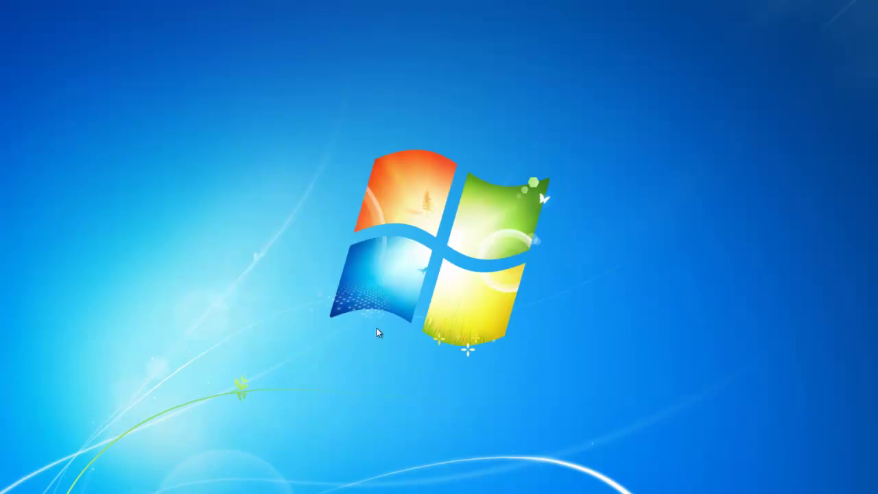